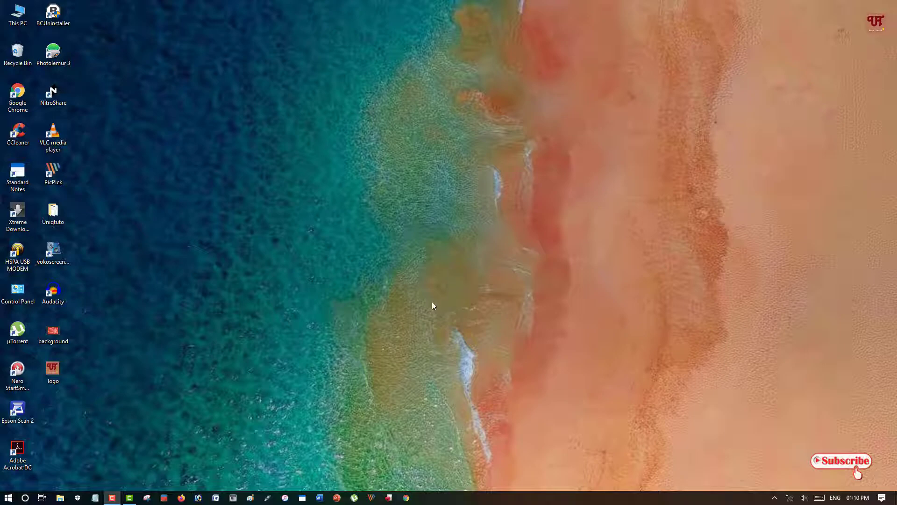
- Open the background video from the desktop in VLC media player and pause its playback
double_click(53, 333)
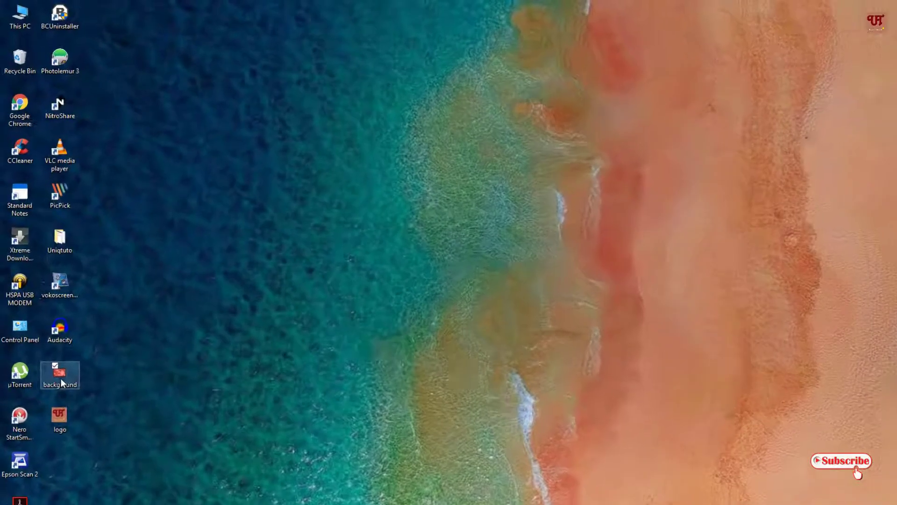
right_click(61, 339)
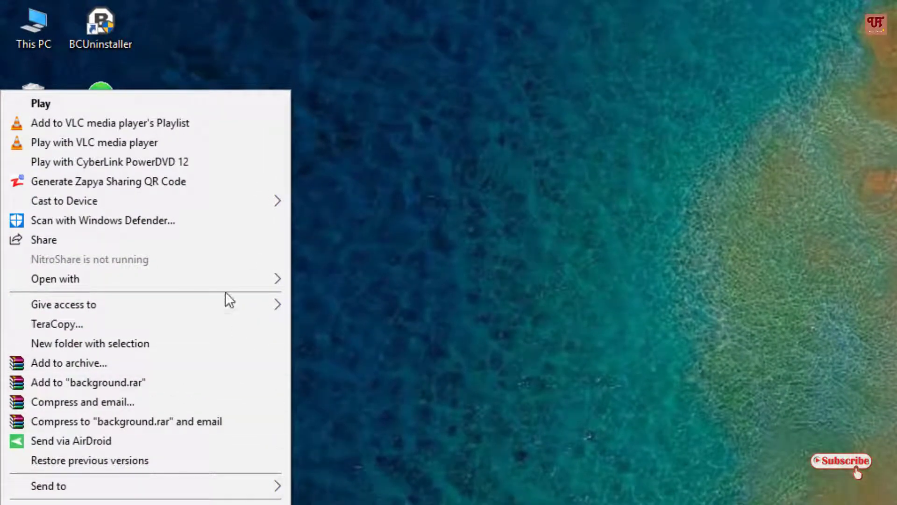
mouse_move(248, 270)
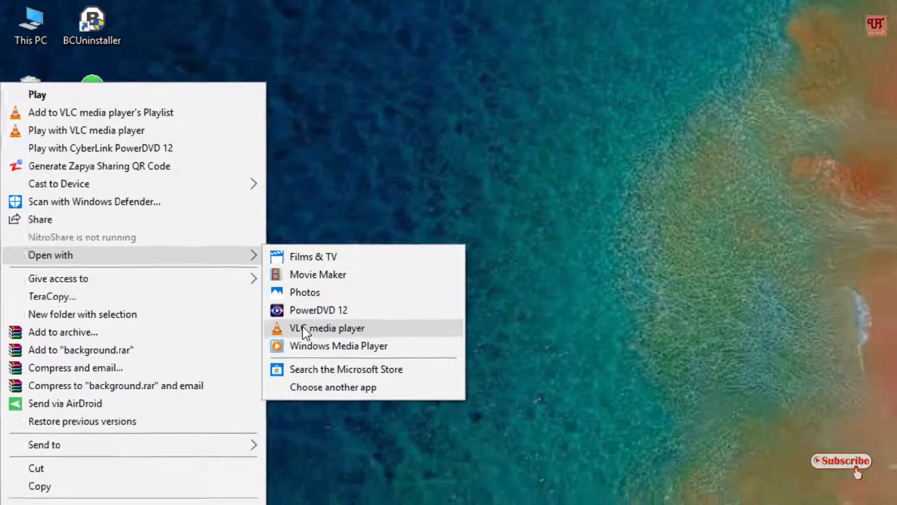
click(330, 358)
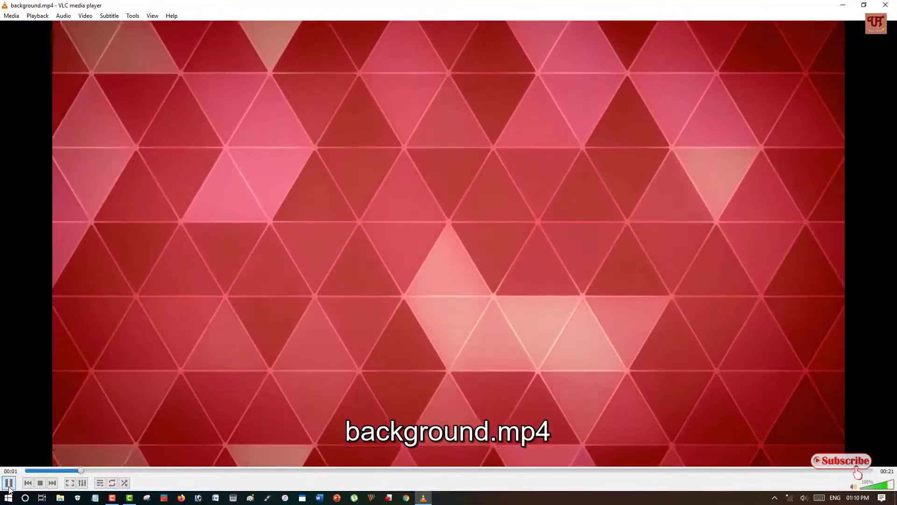
click(9, 483)
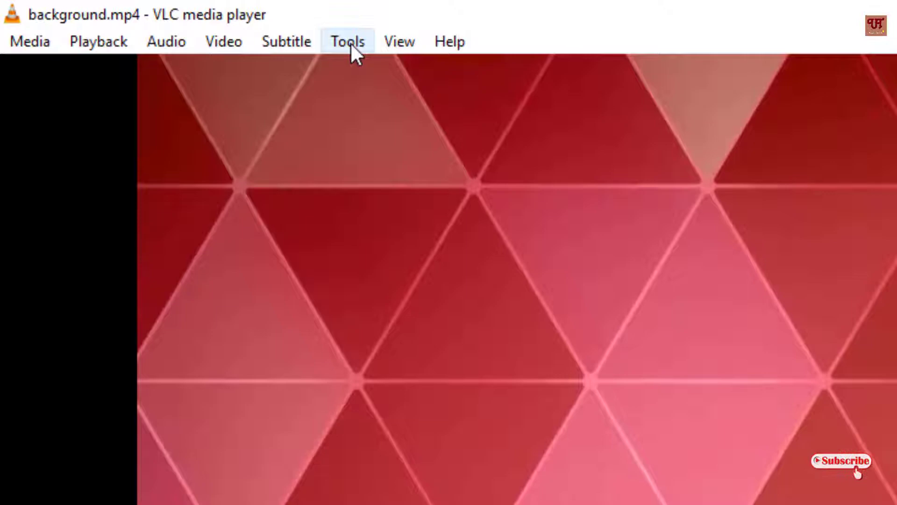
- Enable the logo overlay in the video effects and load logo.png from the Desktop as its image
click(350, 43)
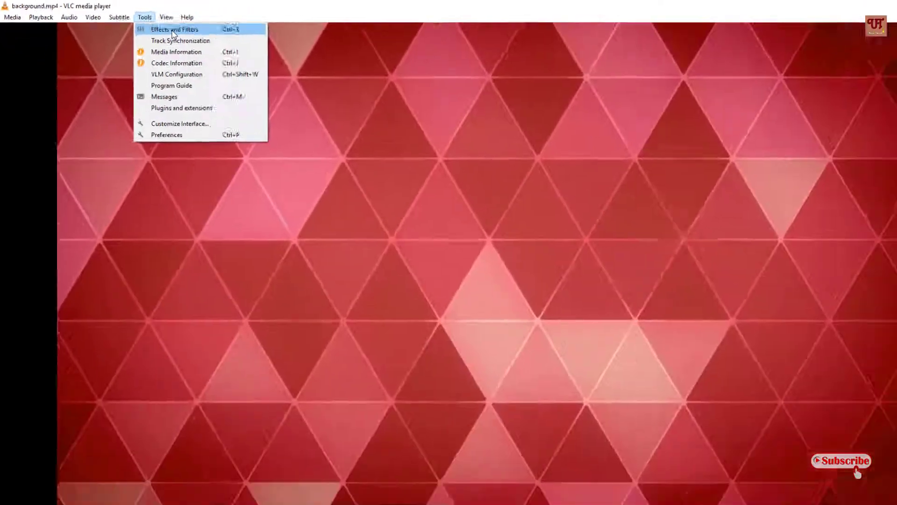
click(414, 74)
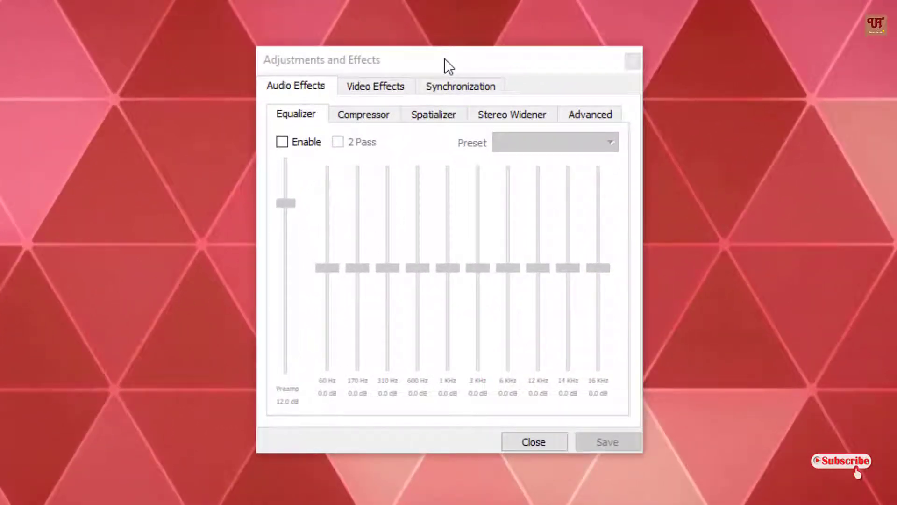
click(368, 87)
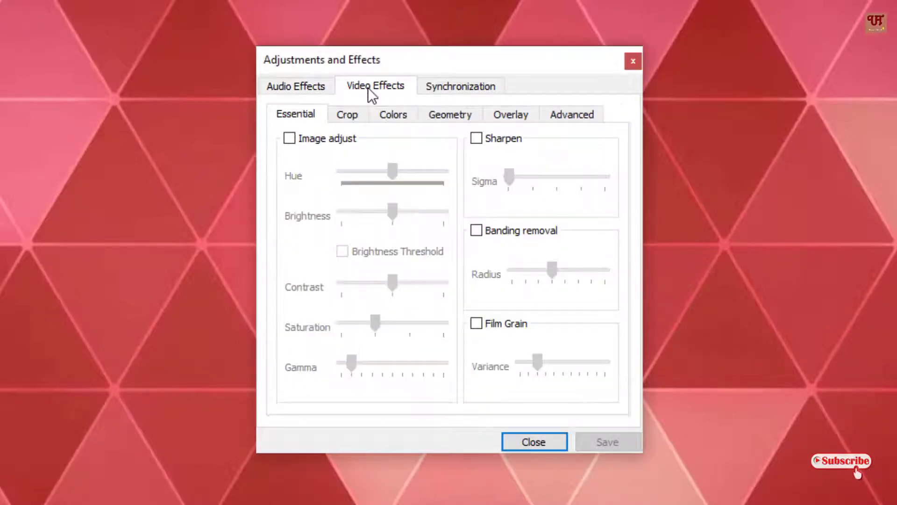
click(519, 120)
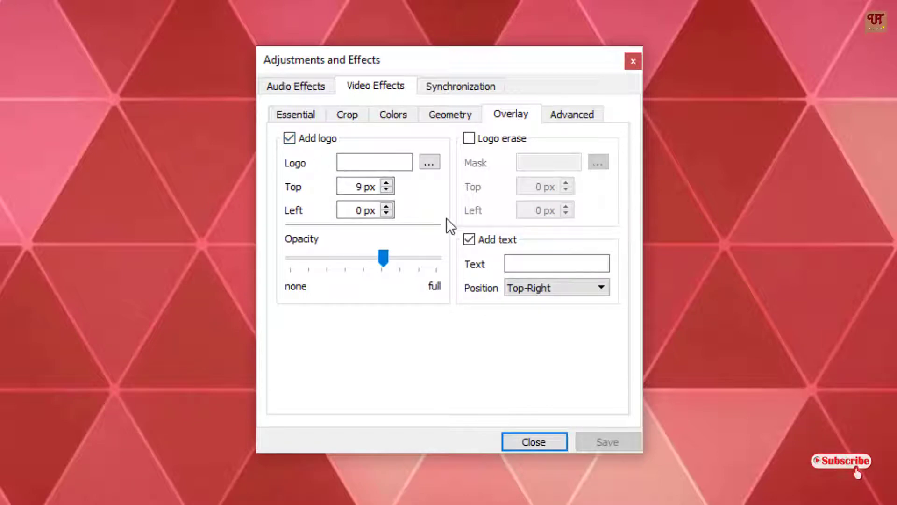
click(290, 140)
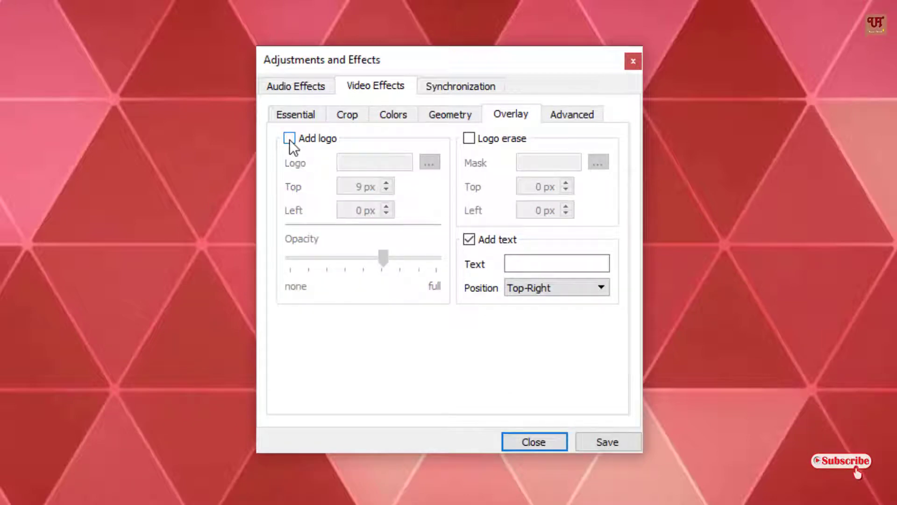
click(290, 140)
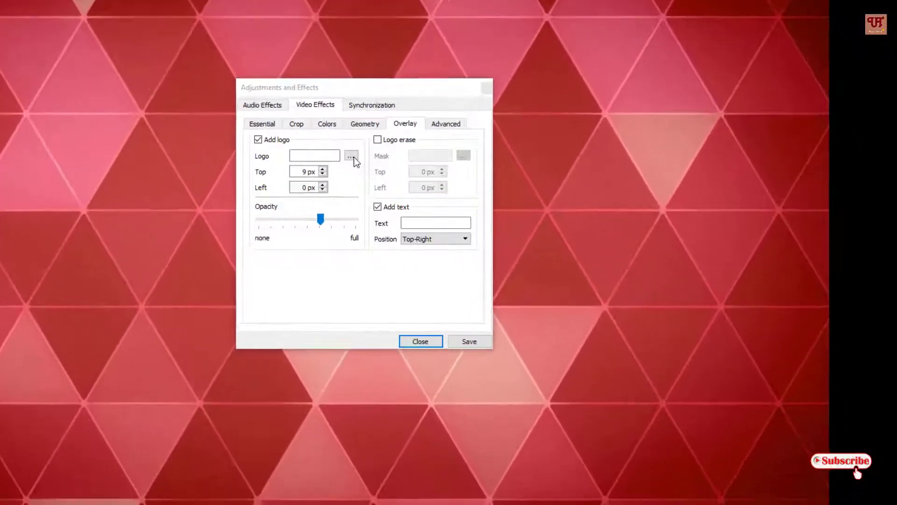
click(435, 164)
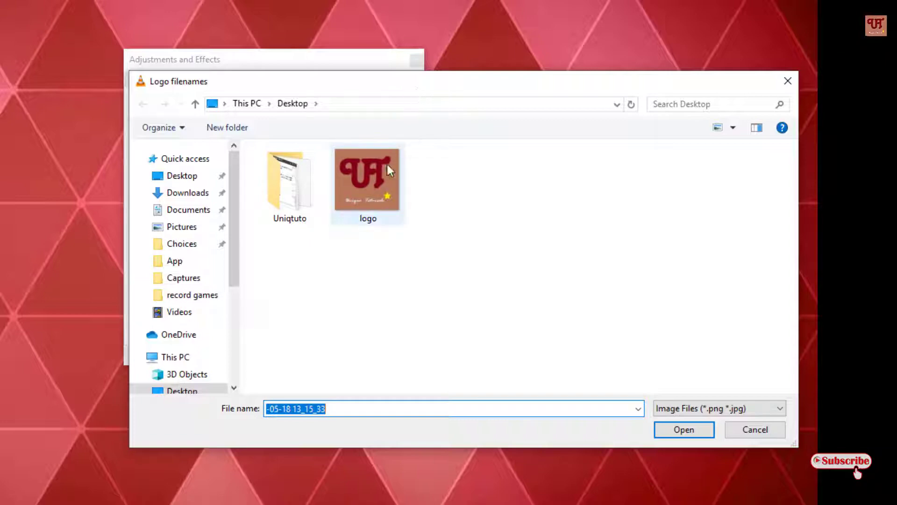
click(365, 185)
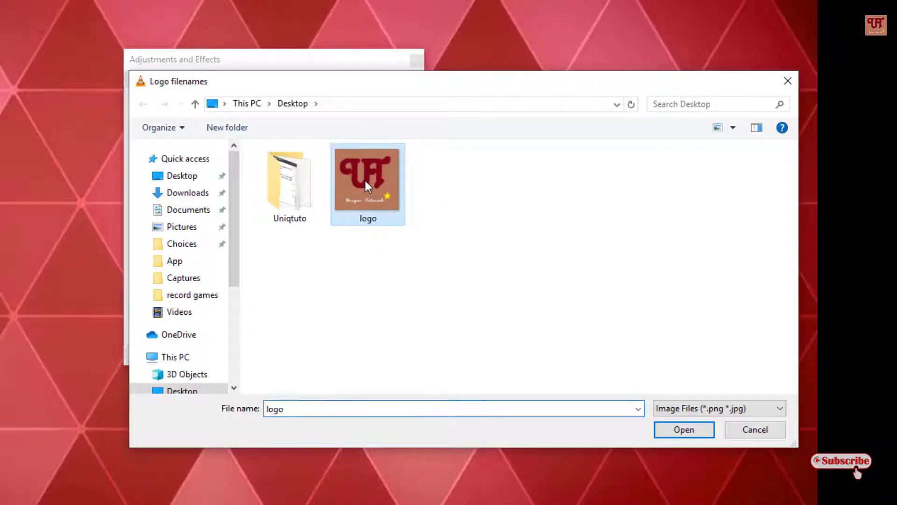
click(698, 431)
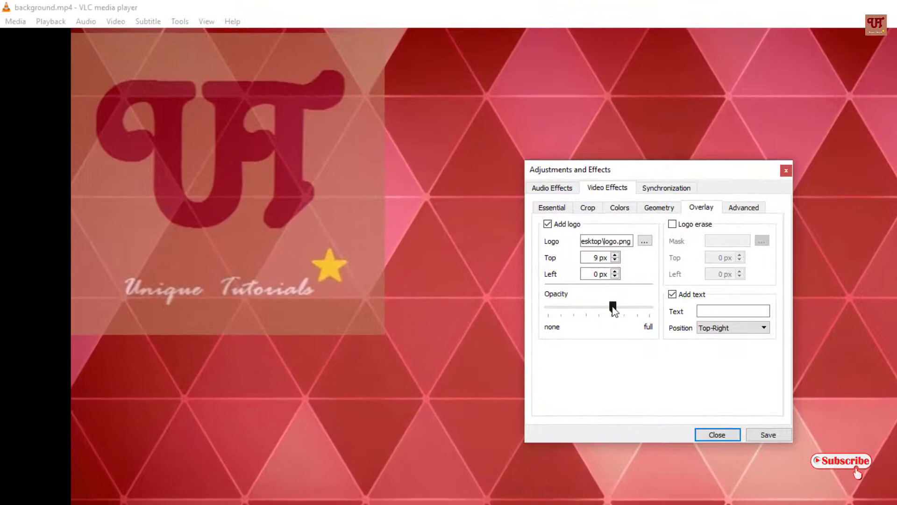
- Set the logo overlay's opacity to full and its top offset to 100 px
drag(612, 307, 657, 316)
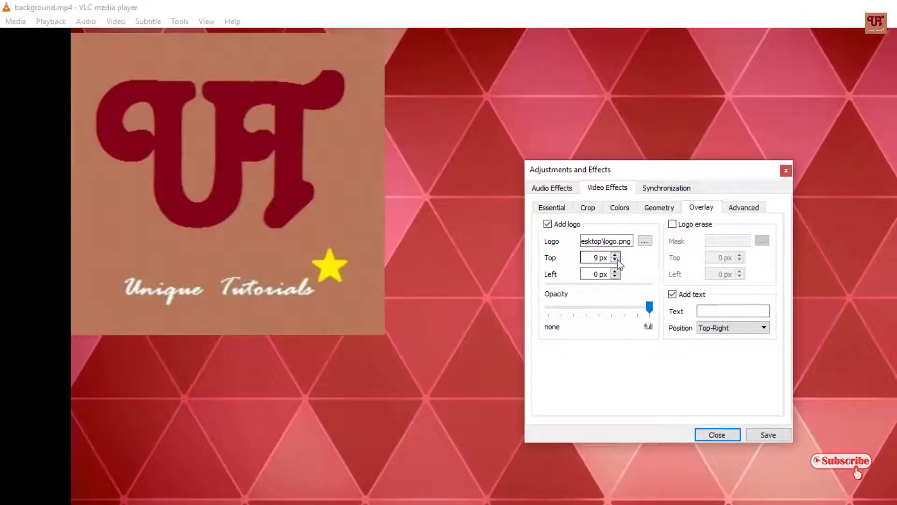
drag(590, 257, 608, 258)
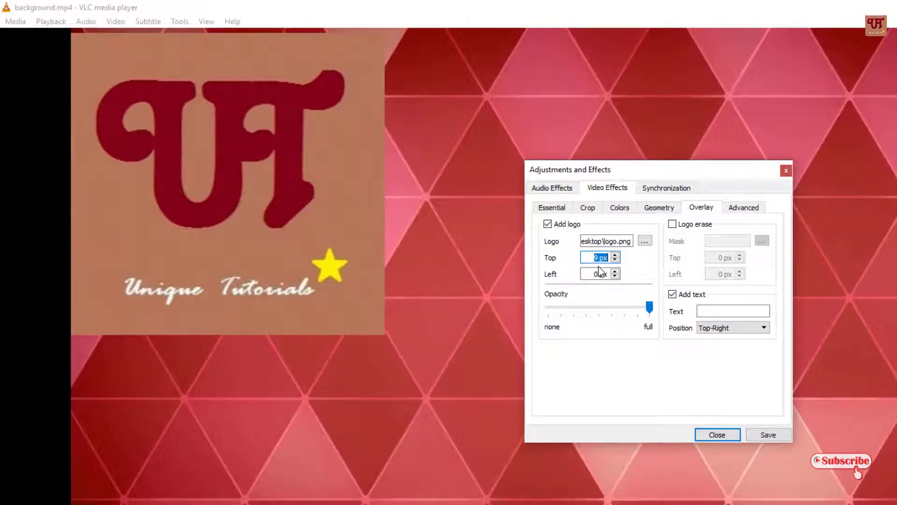
text(100)
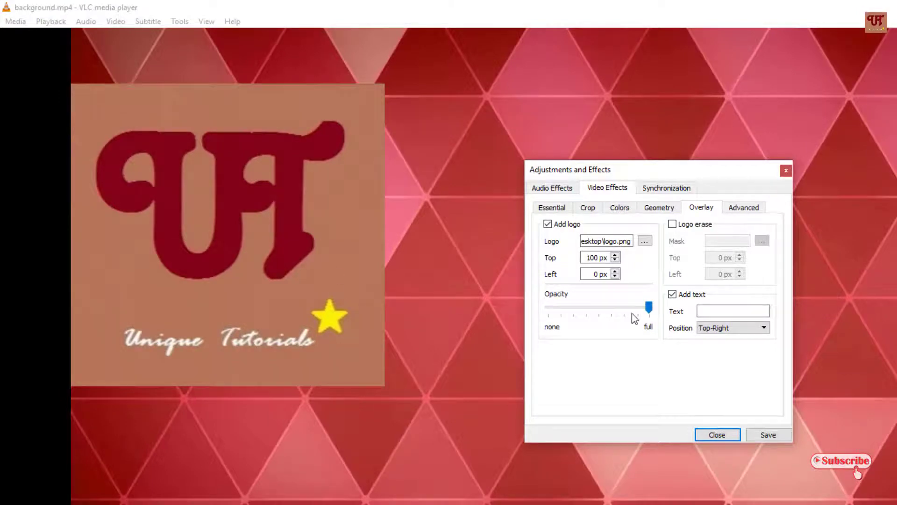
- Enter "uniquetutorials" as the overlay text and set its position to Bottom
click(710, 311)
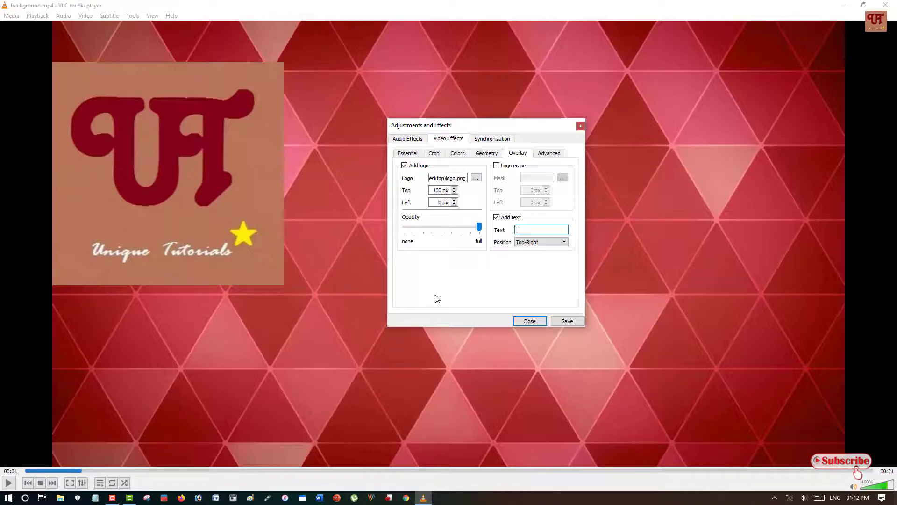
text(unique)
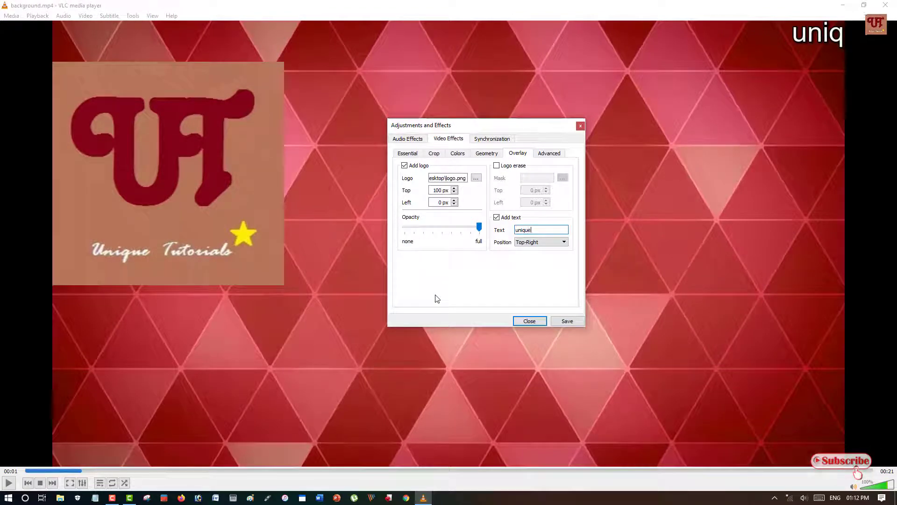
text(tutori)
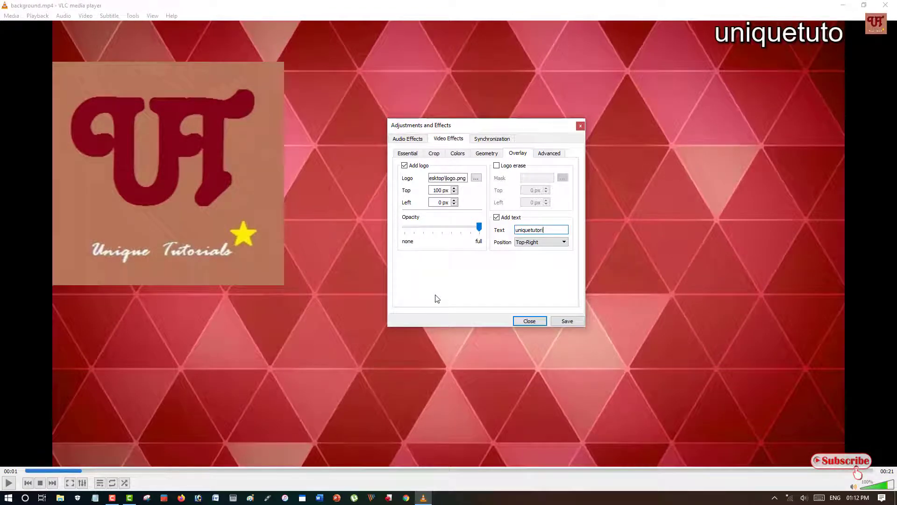
text(als)
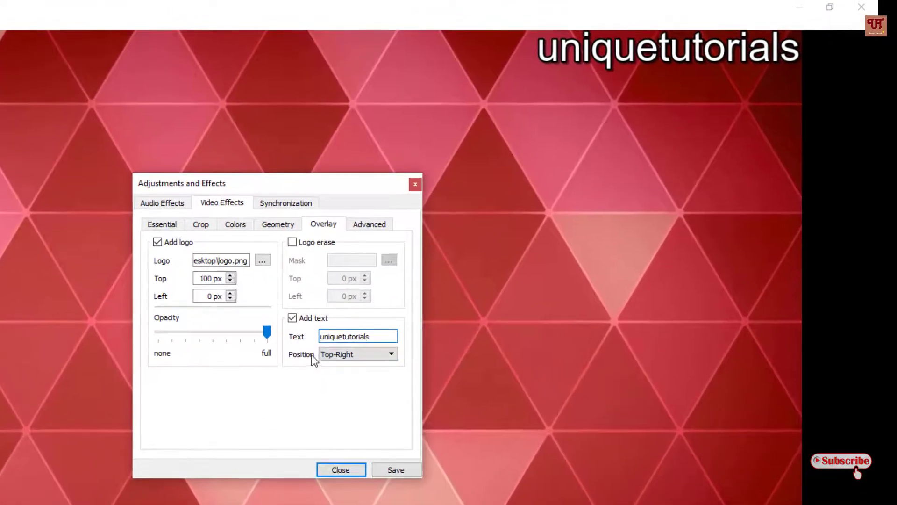
click(346, 358)
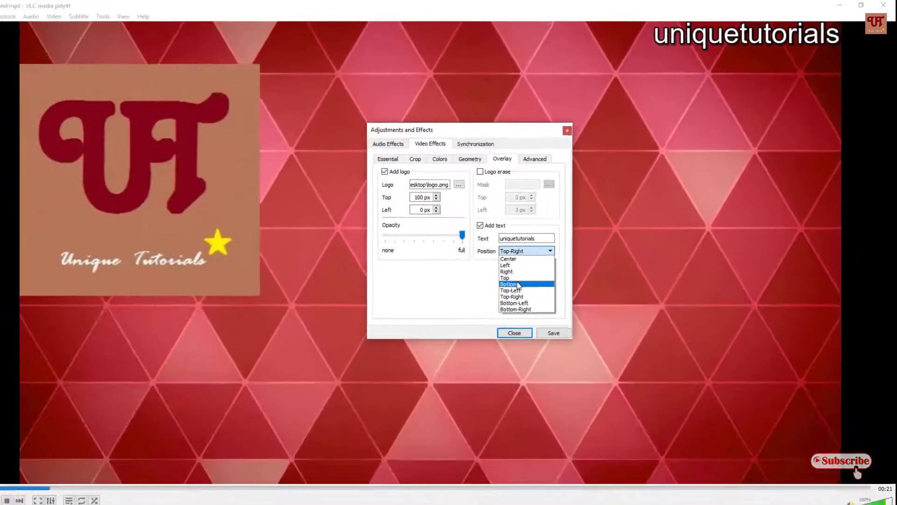
click(379, 379)
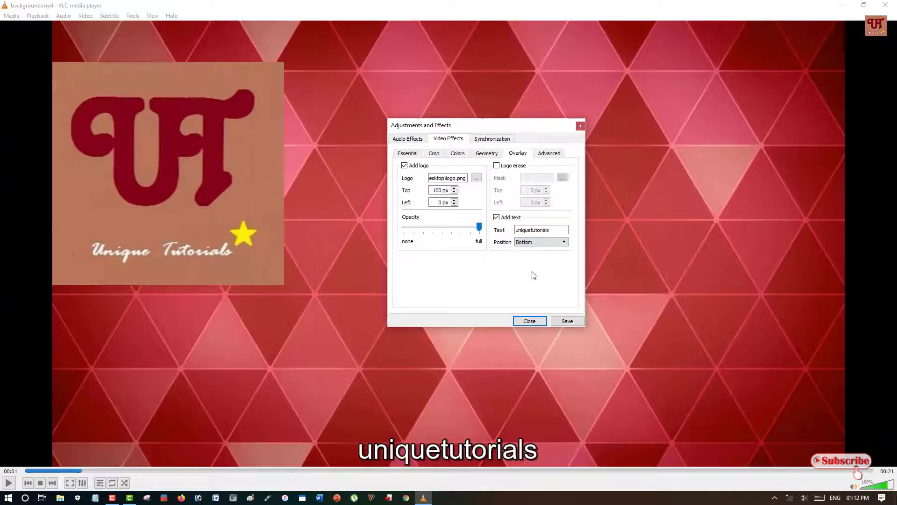
- Change the overlay text's position to Bottom-Right, then save the effect settings and close them
click(550, 242)
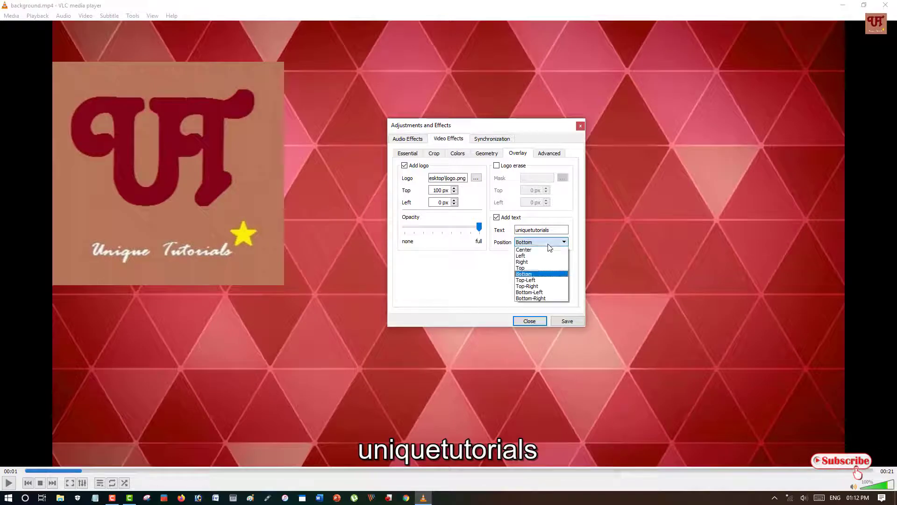
click(546, 298)
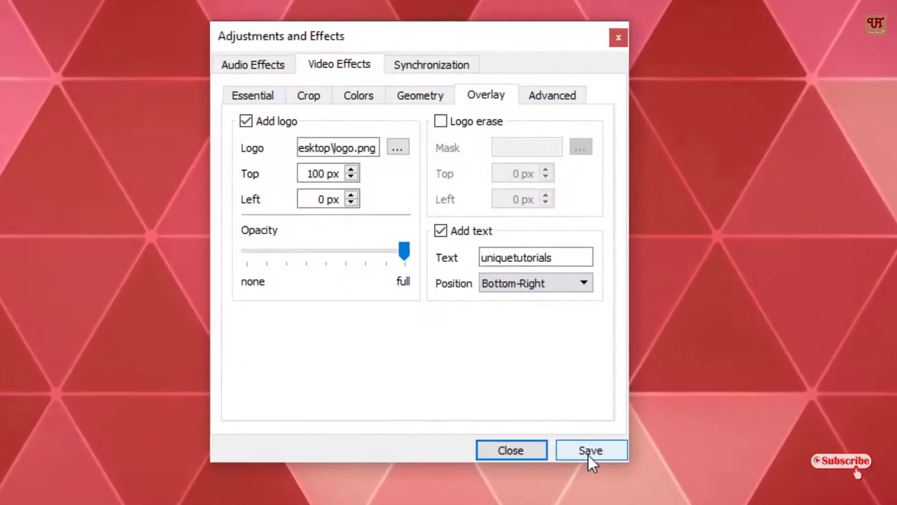
click(589, 450)
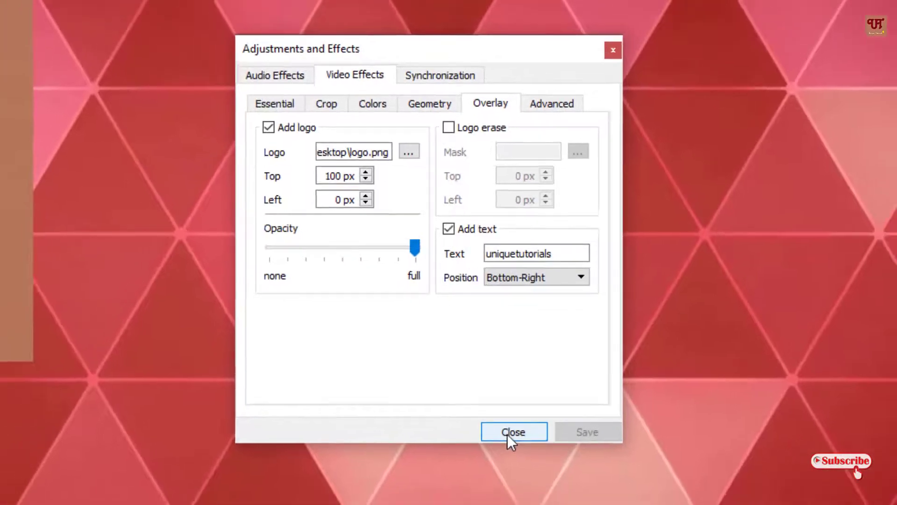
click(509, 435)
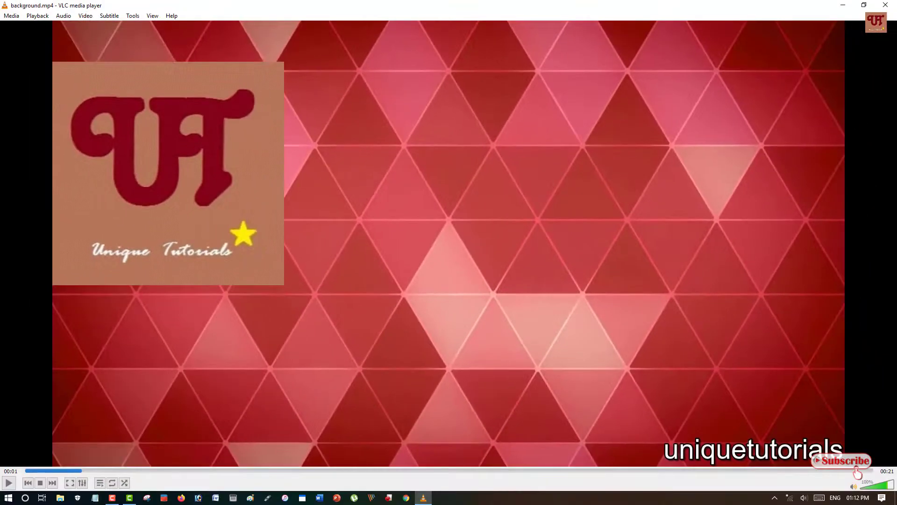
- Close the player, reopen the background video in VLC media player to check the overlays, and pause playback
click(887, 6)
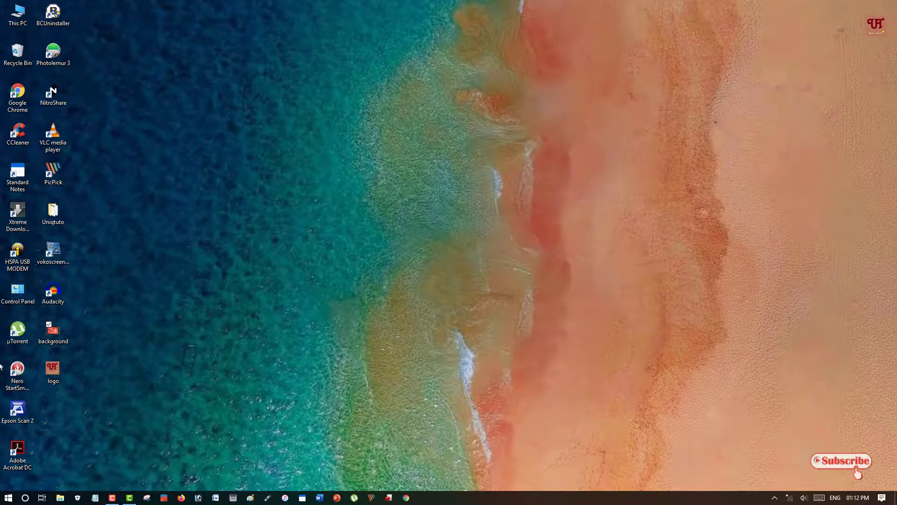
right_click(52, 336)
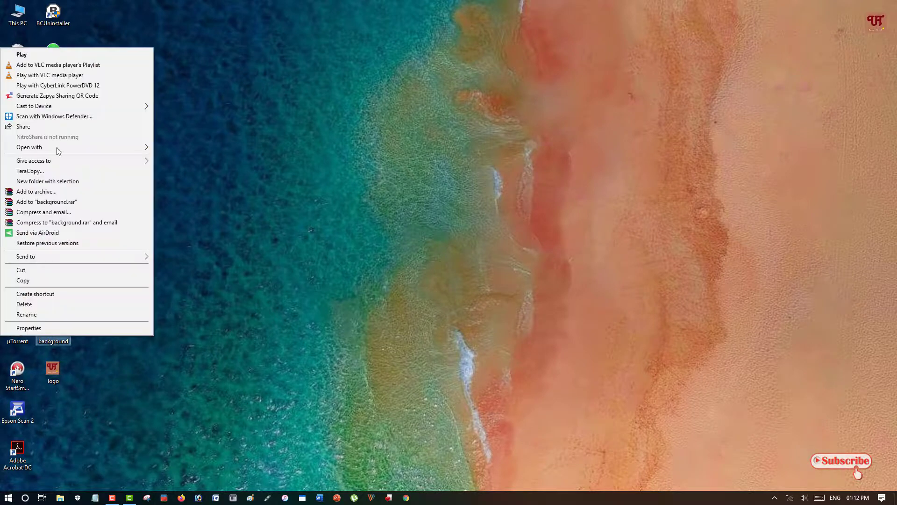
mouse_move(107, 146)
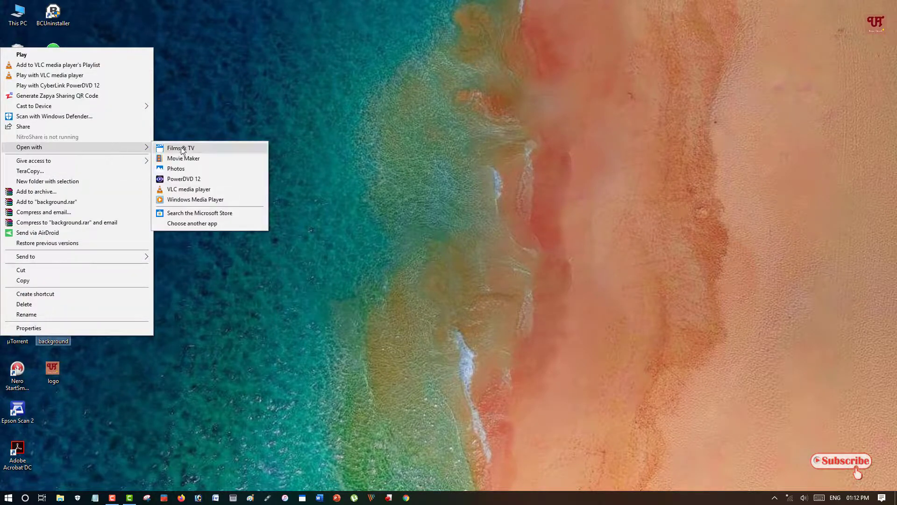
click(186, 190)
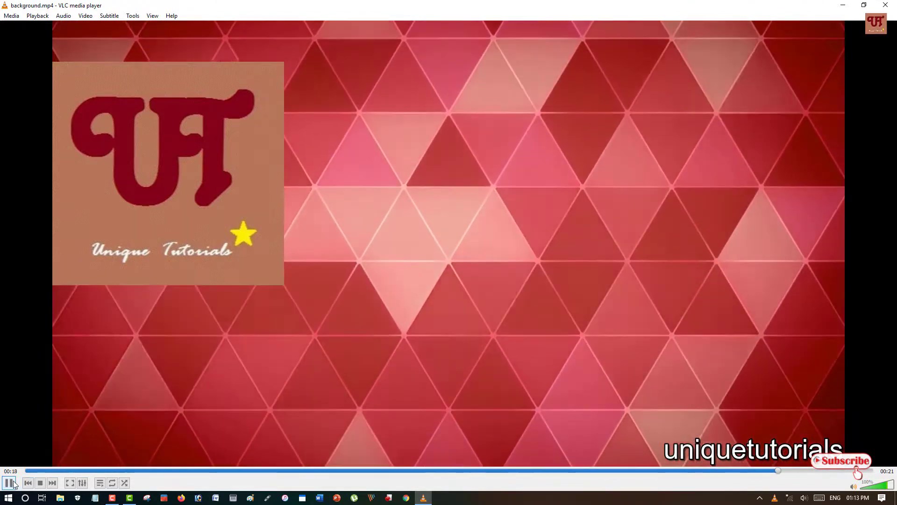
click(14, 483)
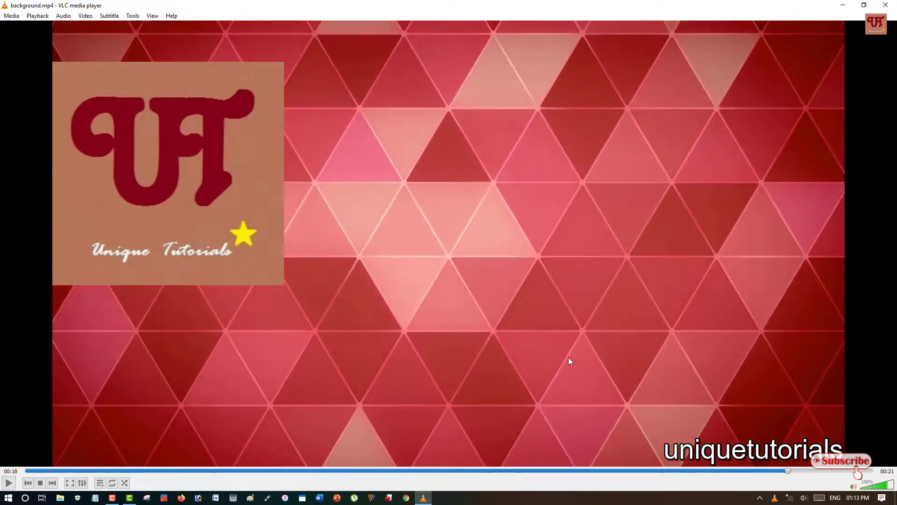